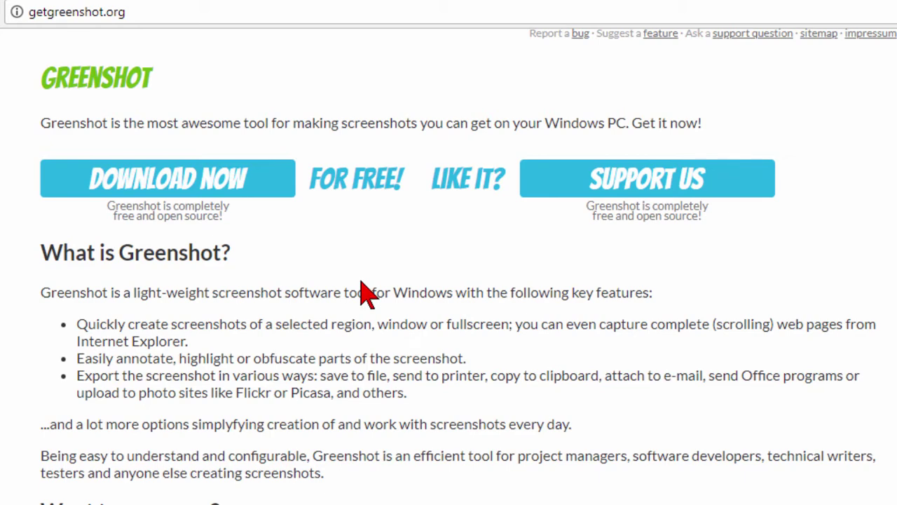
Capture the main region of the getgreenshot.org homepage and open it in the Greenshot image editor.
key("Print")
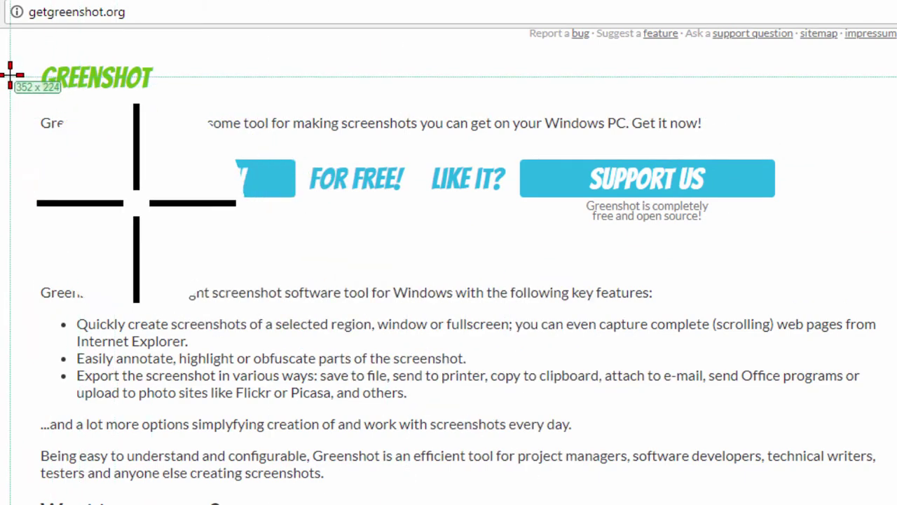
left_click_drag(7, 53, 896, 504)
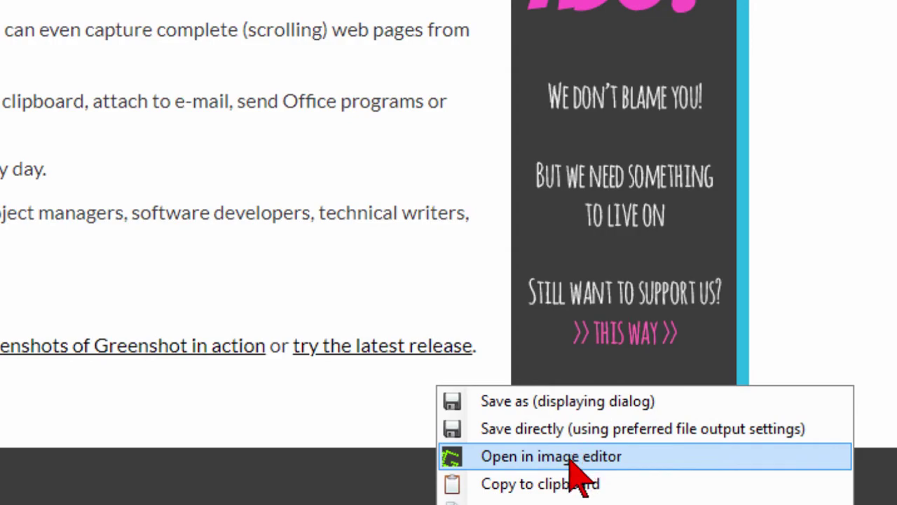
left_click(570, 463)
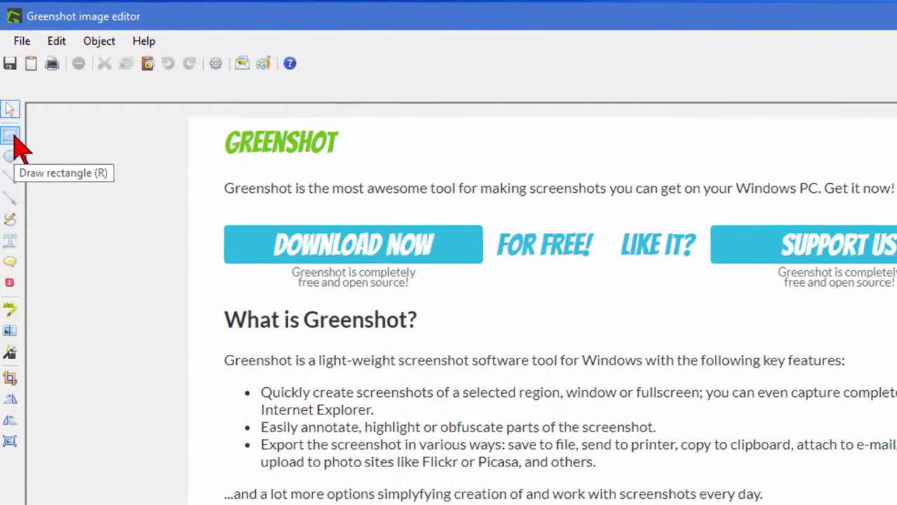
Draw a red rectangle around the intro text and Download Now, plus an ellipse over the intro sentence.
left_click(8, 103)
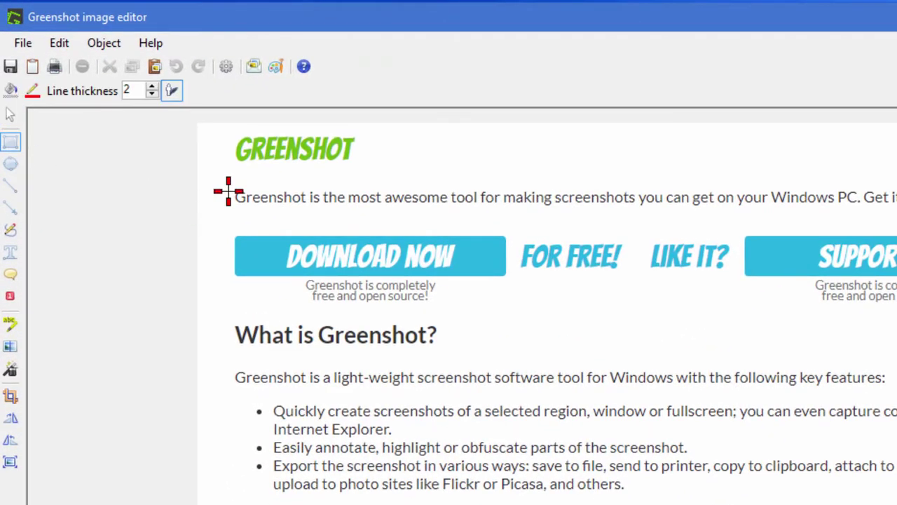
mouse_move(224, 180)
left_mouse_down()
mouse_move(406, 290)
mouse_move(543, 310)
left_mouse_up()
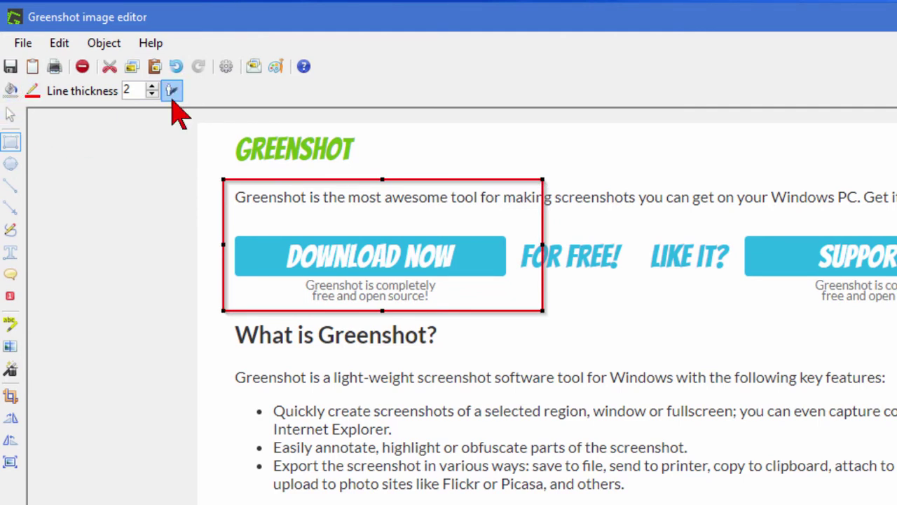
left_click(11, 163)
left_click_drag(599, 164, 786, 258)
Add a horizontal line at upper right, an arrow pointing at key features, and a freehand scribble.
left_click(10, 185)
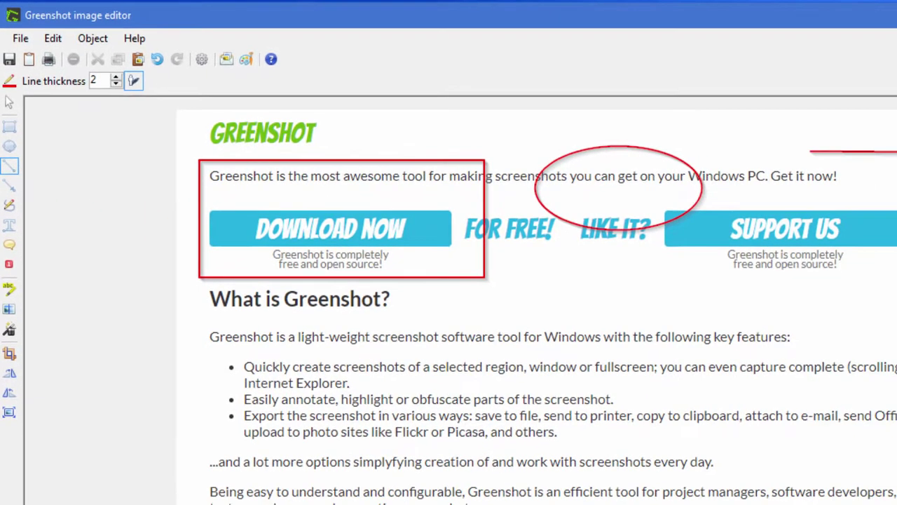
left_click_drag(733, 136, 872, 134)
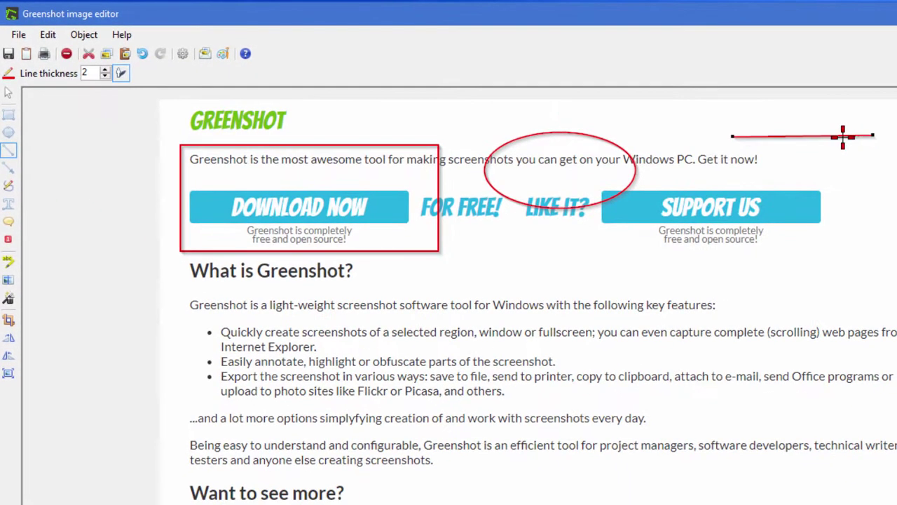
left_click(9, 168)
mouse_move(813, 285)
left_mouse_down()
mouse_move(701, 287)
mouse_move(711, 296)
left_mouse_up()
left_click(8, 185)
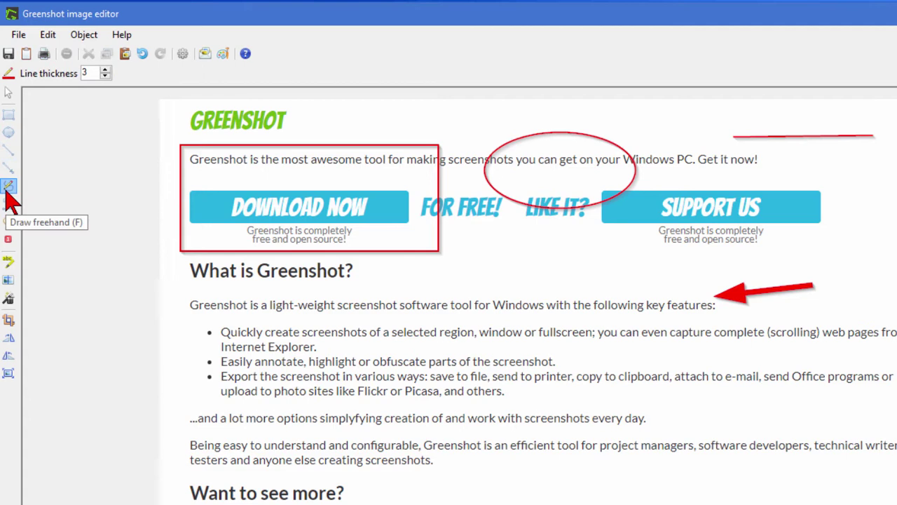
mouse_move(483, 265)
left_mouse_down()
mouse_move(501, 331)
mouse_move(544, 276)
mouse_move(506, 274)
left_mouse_up()
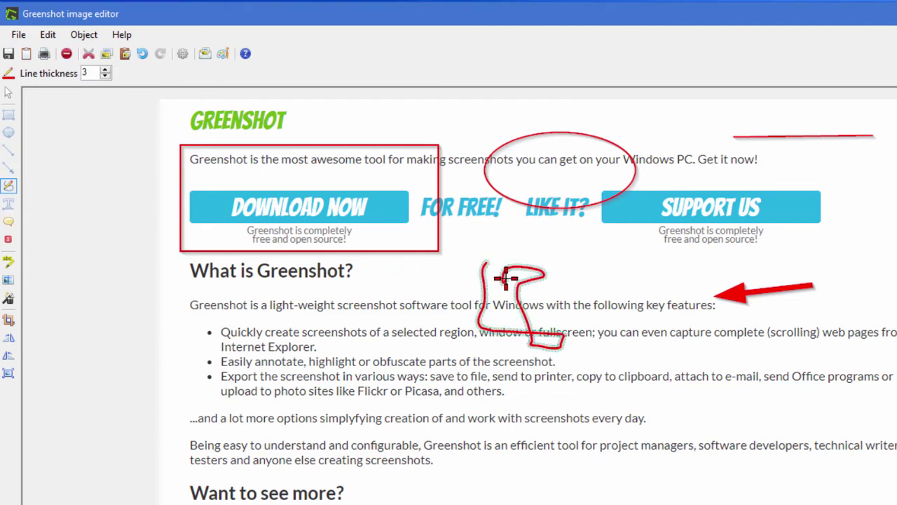
Add a red 'GREENSHOT' text label over the bullet list, sized to fit the word.
left_click(9, 204)
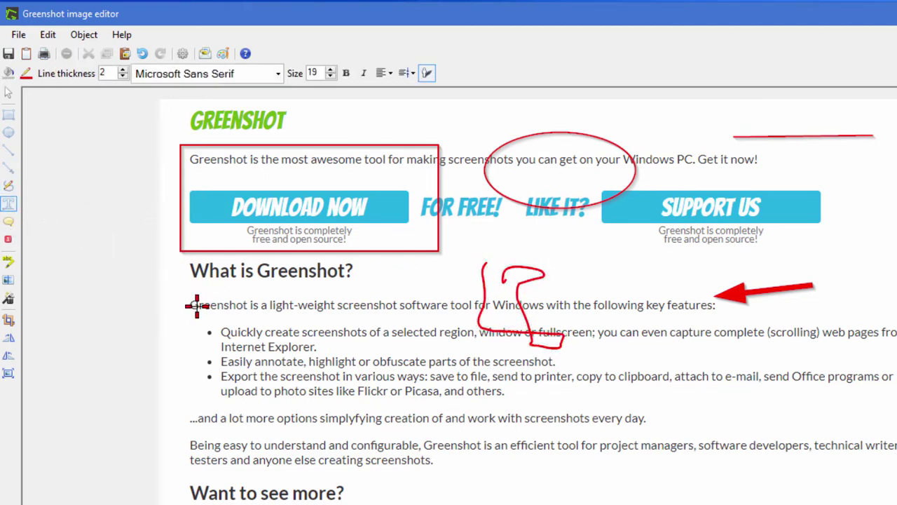
left_click_drag(197, 307, 448, 404)
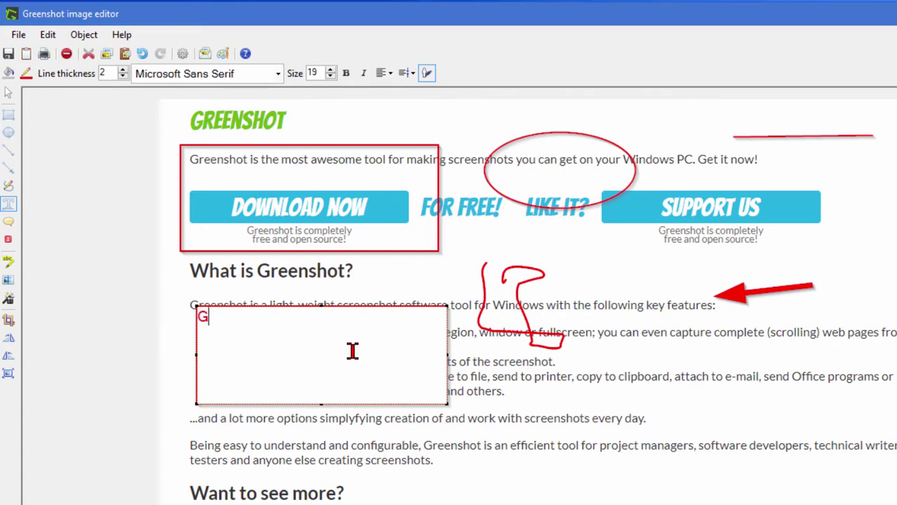
type("GREENSHOT")
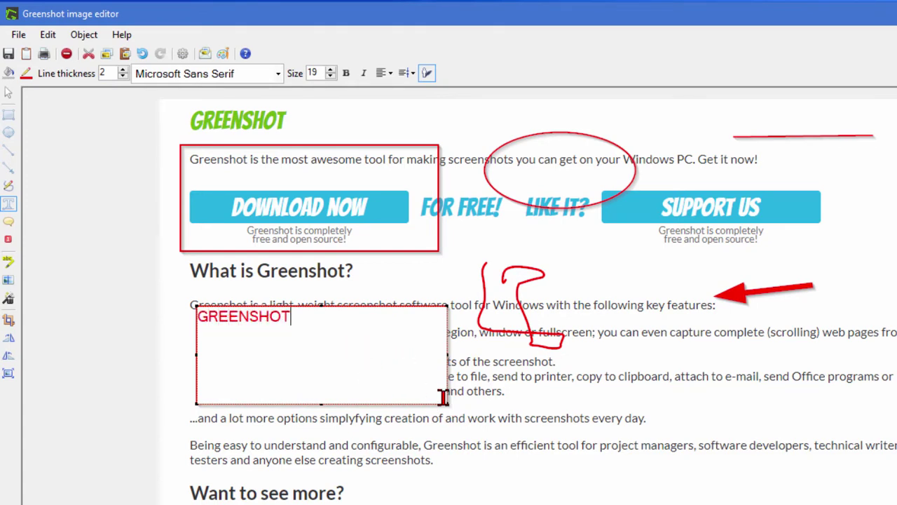
left_click_drag(447, 403, 350, 342)
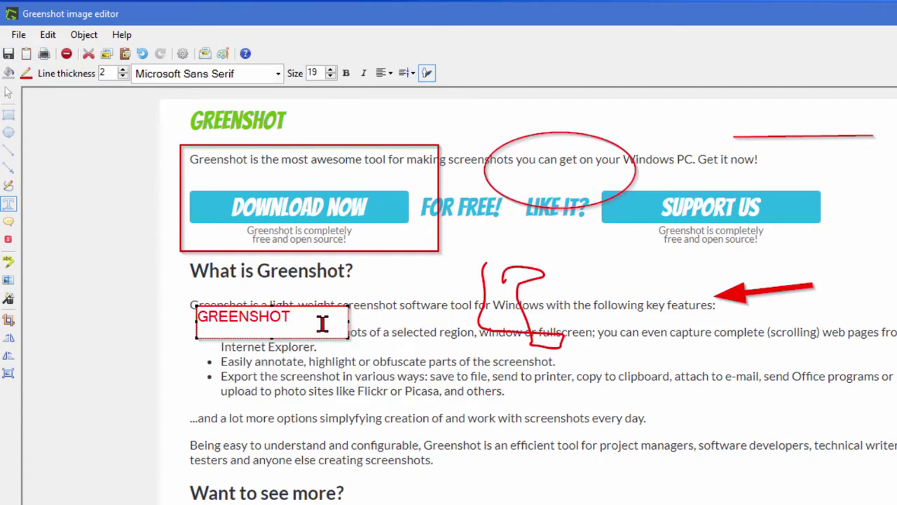
left_click(115, 222)
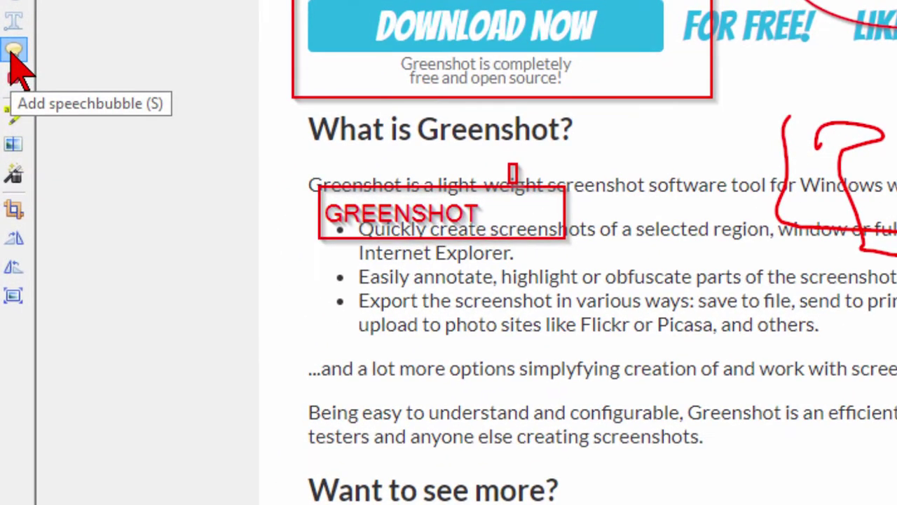
Draw a speech bubble beside the bullet list with a thicker purple outline.
left_click(9, 221)
left_click_drag(639, 236, 825, 325)
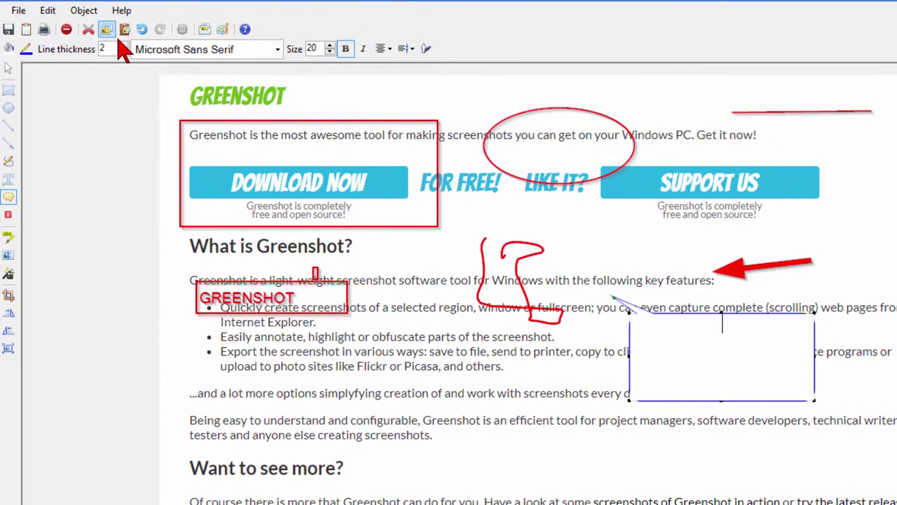
left_click(123, 45)
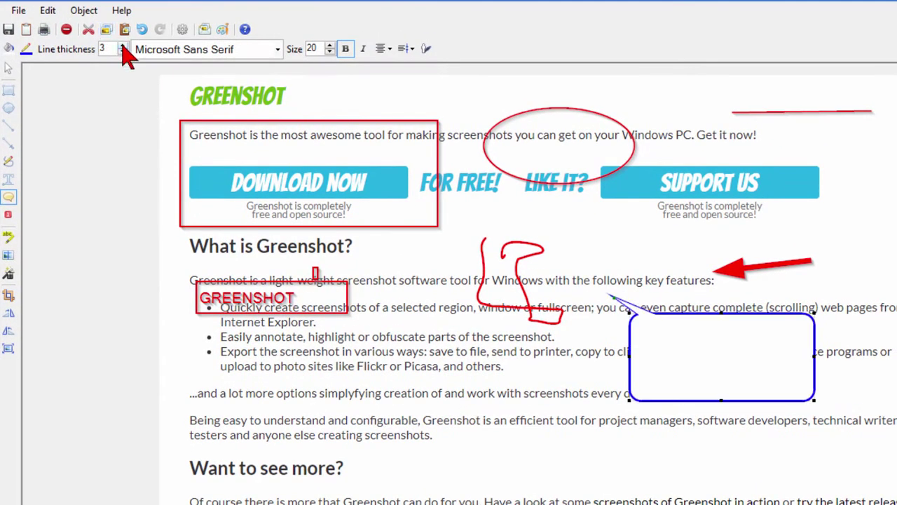
left_click(123, 46)
left_click(124, 45)
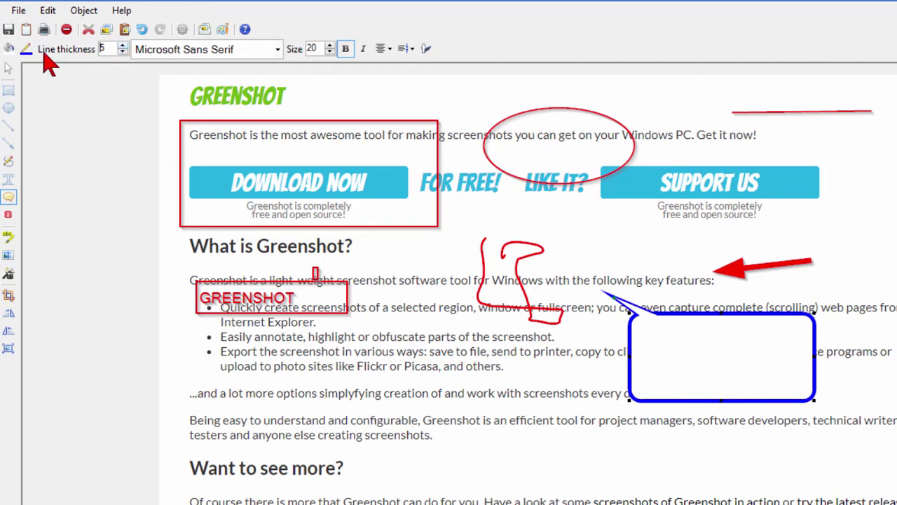
left_click(26, 49)
left_click(29, 62)
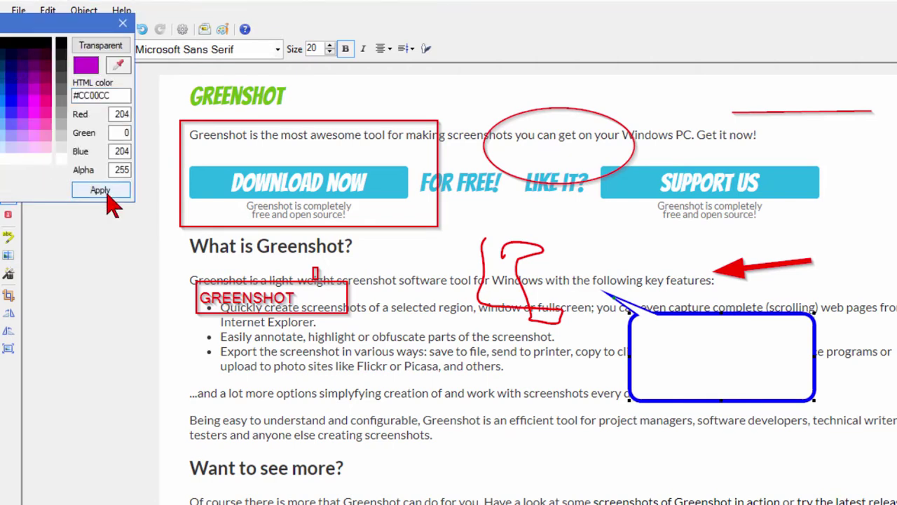
left_click(101, 190)
Place numbered counter markers 1 to 4 down the right margin.
left_click(8, 214)
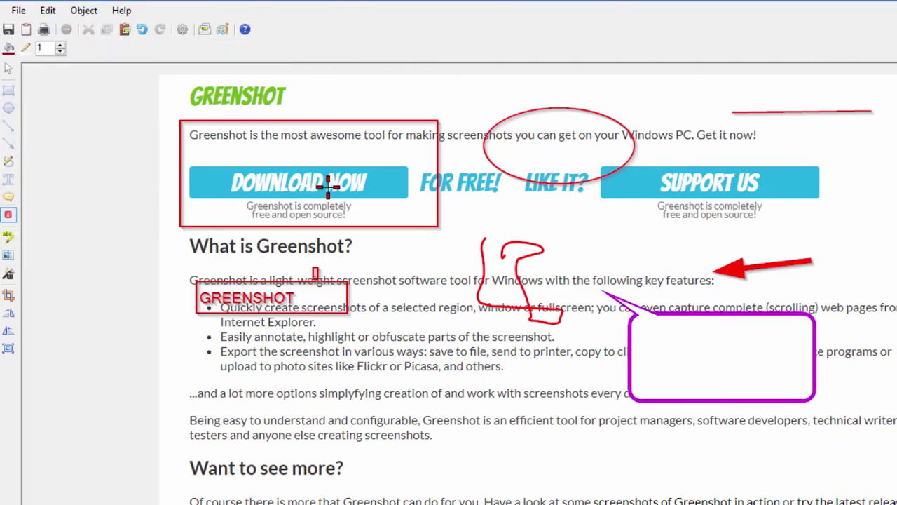
left_click(867, 137)
left_click(862, 202)
left_click(865, 266)
left_click(861, 325)
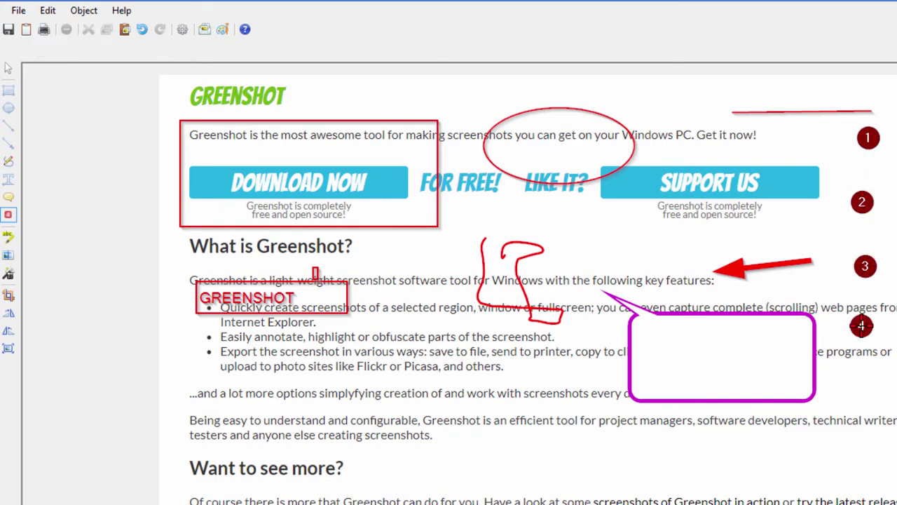
Highlight the 'What is Greenshot?' heading yellow and pixelate the word after 'Want to see'.
left_click(8, 237)
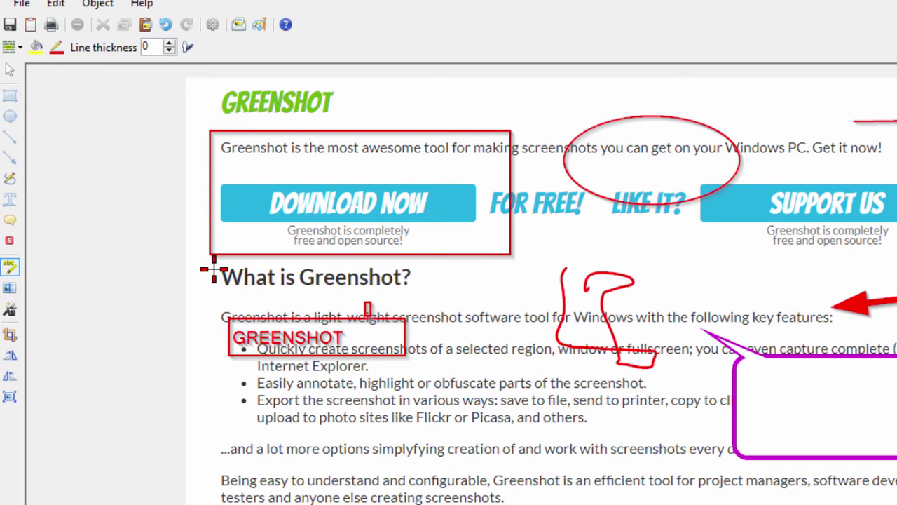
left_click_drag(214, 262, 425, 293)
left_click(9, 287)
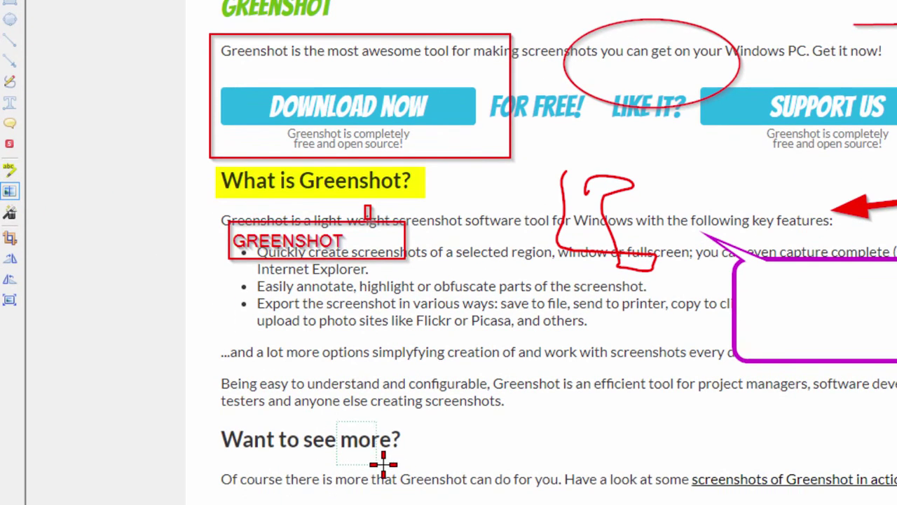
left_click_drag(336, 422, 429, 461)
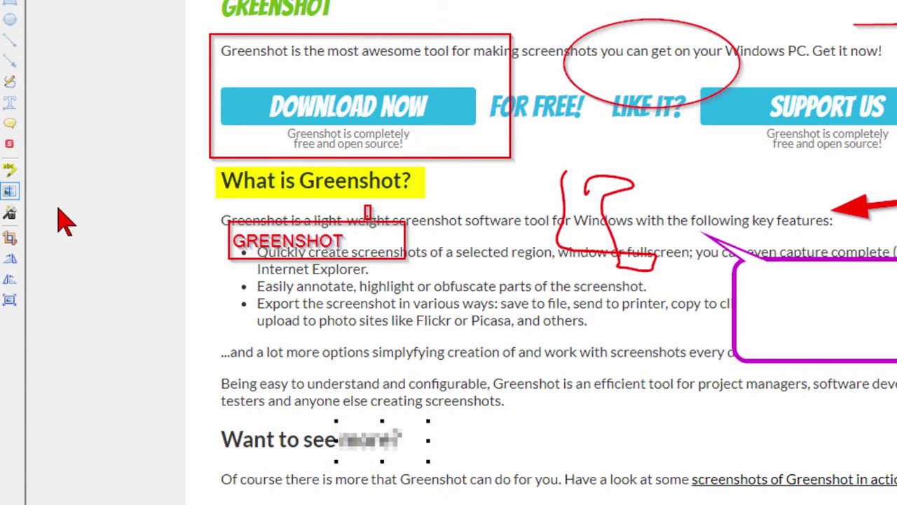
Apply a drop shadow effect to the whole image.
left_click(14, 216)
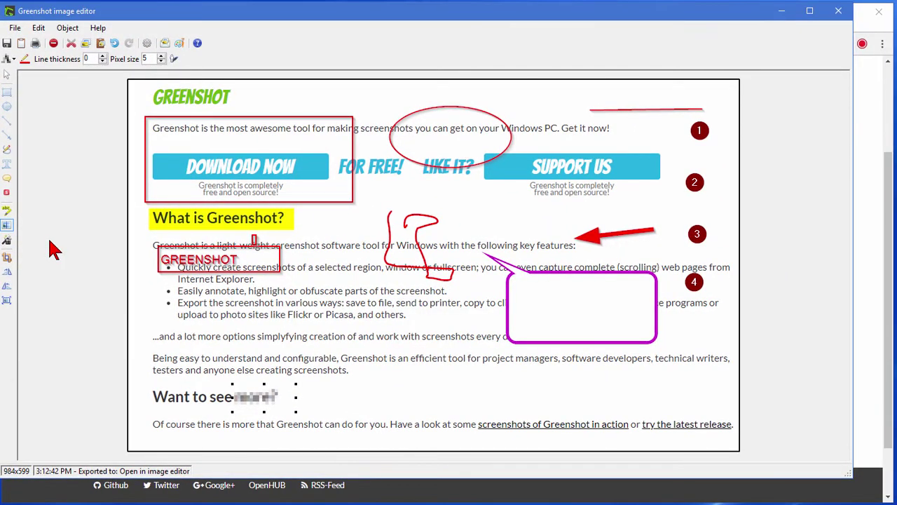
left_click(8, 242)
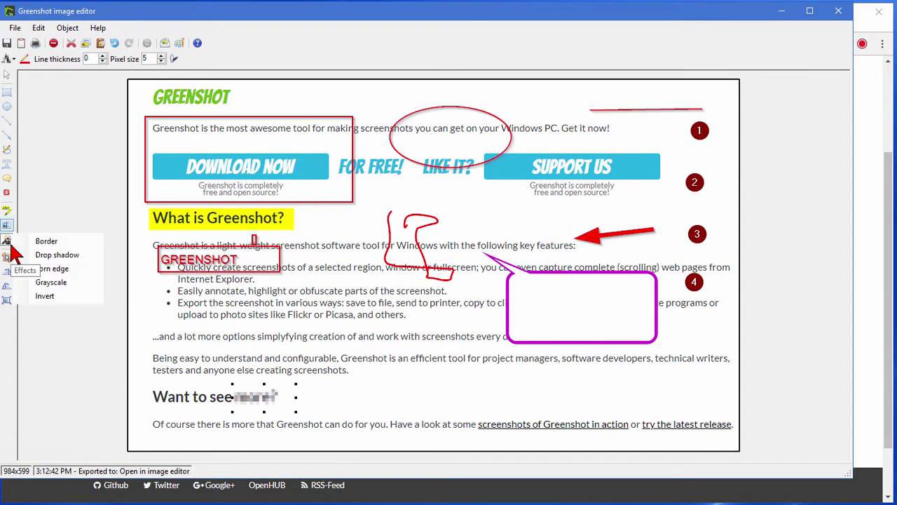
left_click(49, 256)
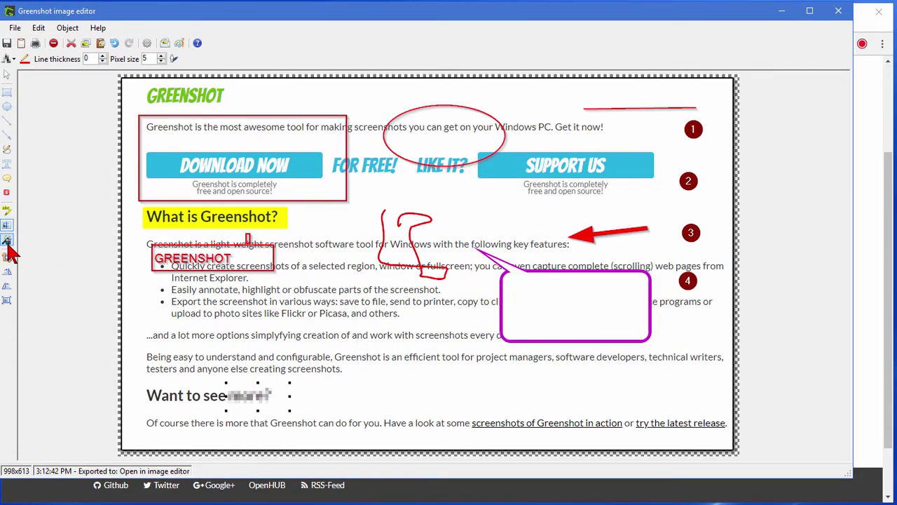
Apply the Torn edge effect to the whole image, growing it to 998x613.
left_click(8, 244)
left_click(8, 244)
left_click(8, 244)
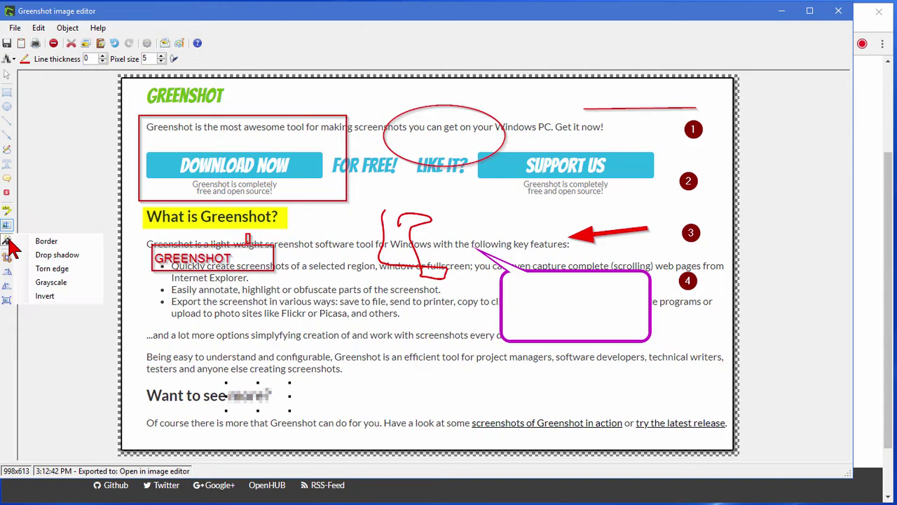
left_click(52, 268)
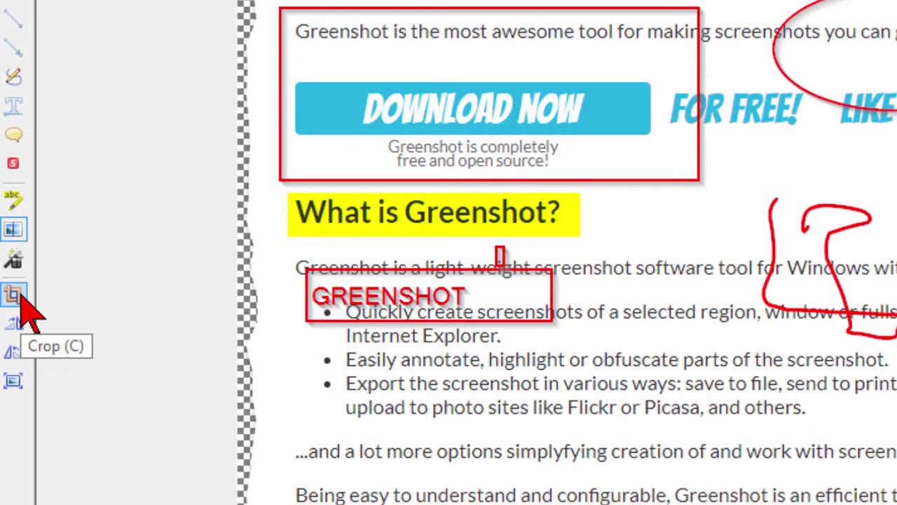
Select the Crop tool to begin cropping the annotated image.
left_click(10, 258)
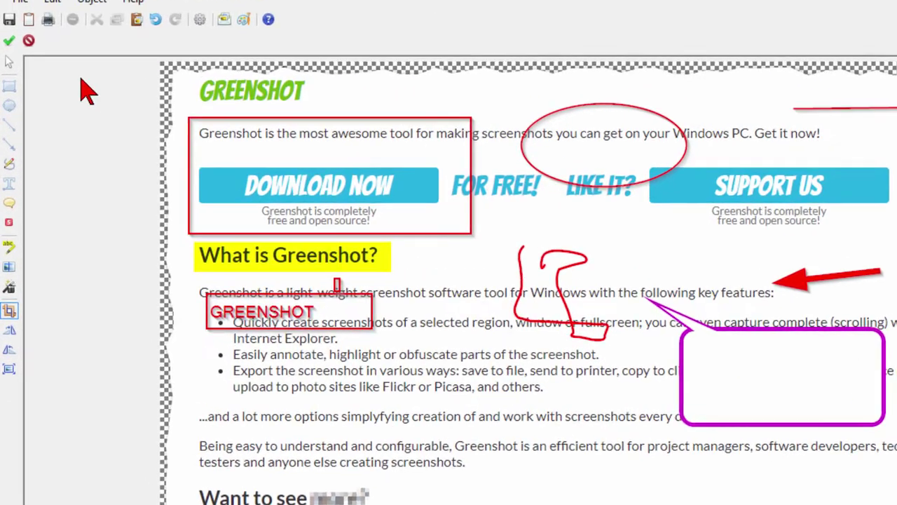
left_click(19, 1)
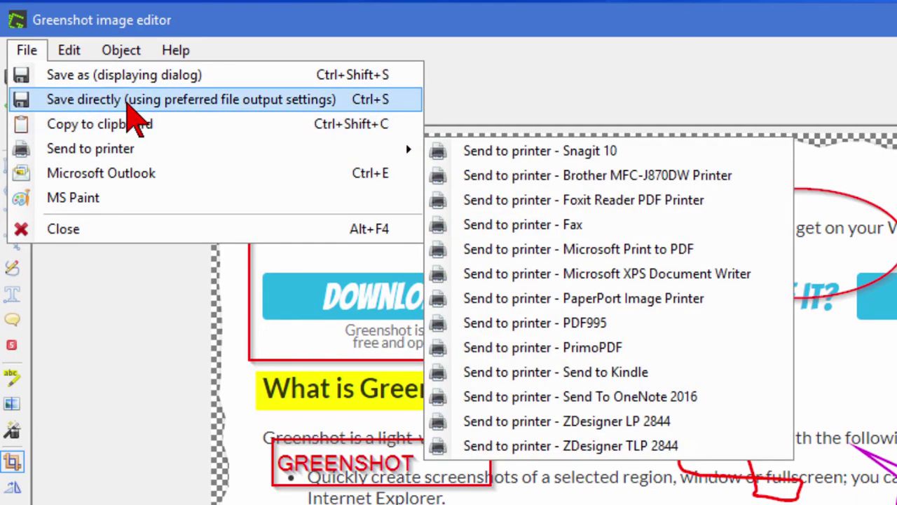
left_click(117, 79)
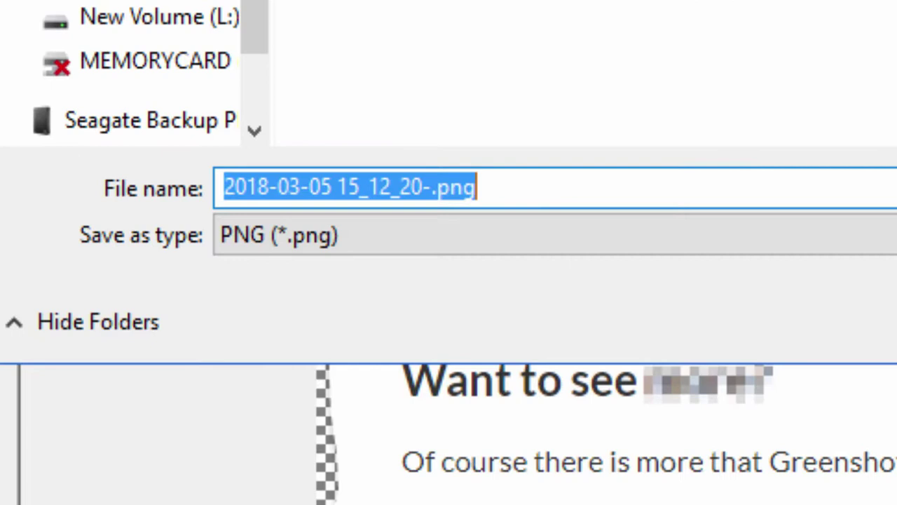
left_click(281, 235)
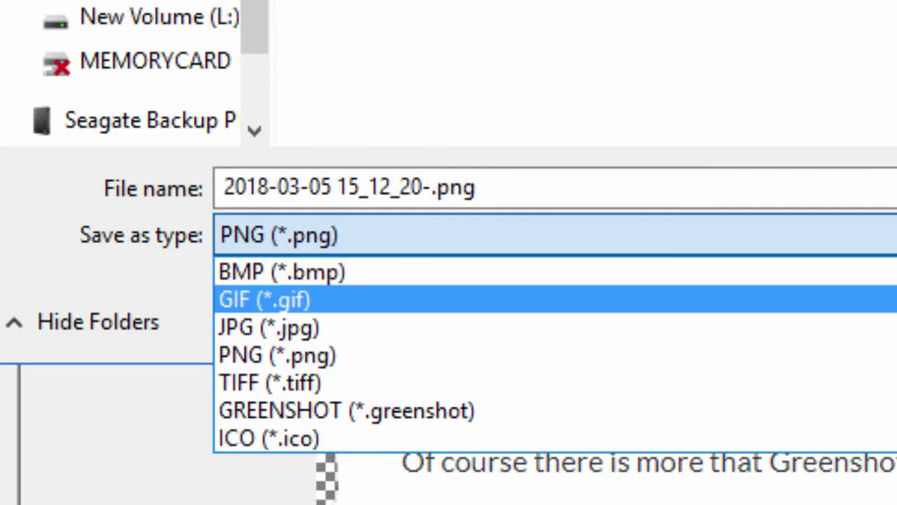